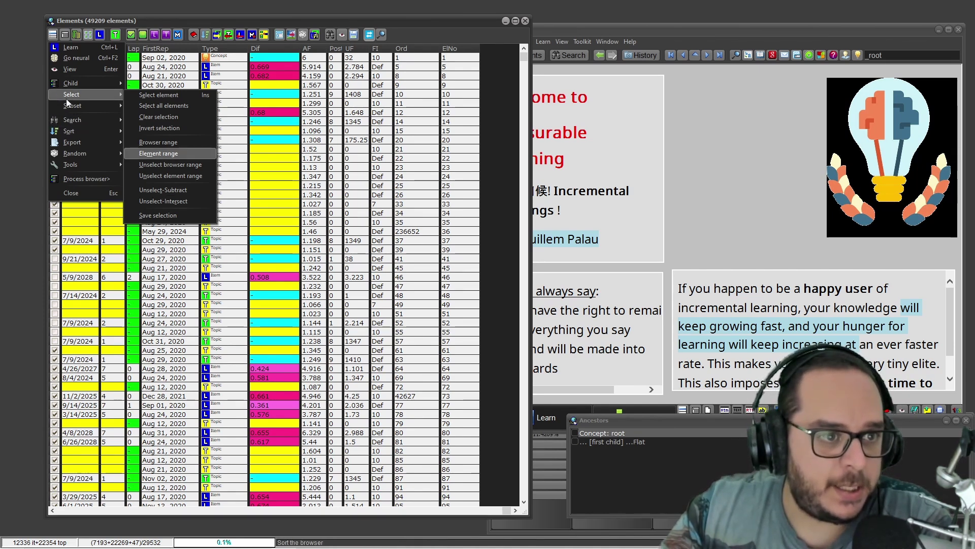
# - Unselect the elements of the Elements browser that belong to the subset file "elements to spread 20220123.sub", using Unselect-Subtract
pyautogui.moveTo(96, 105)
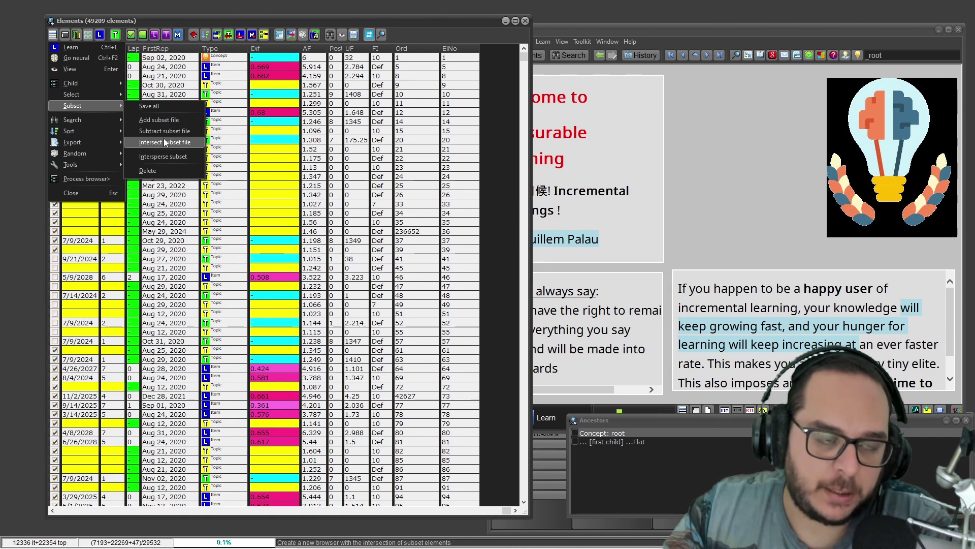
pyautogui.moveTo(80, 131)
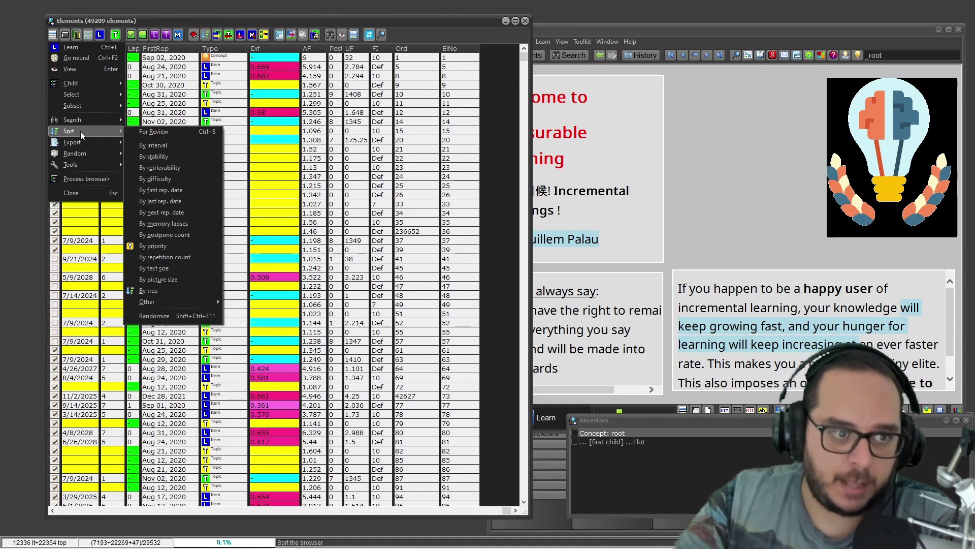
pyautogui.moveTo(94, 83)
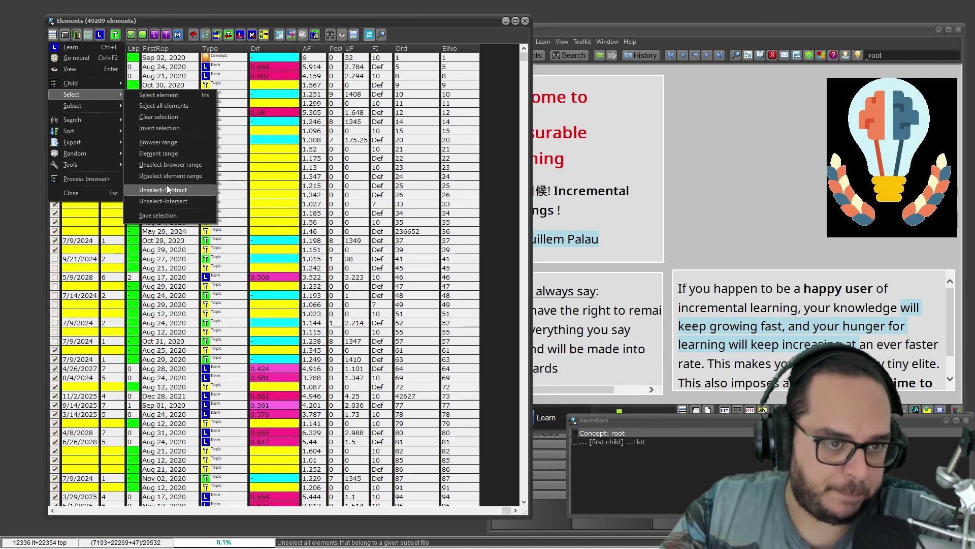
pyautogui.click(167, 189)
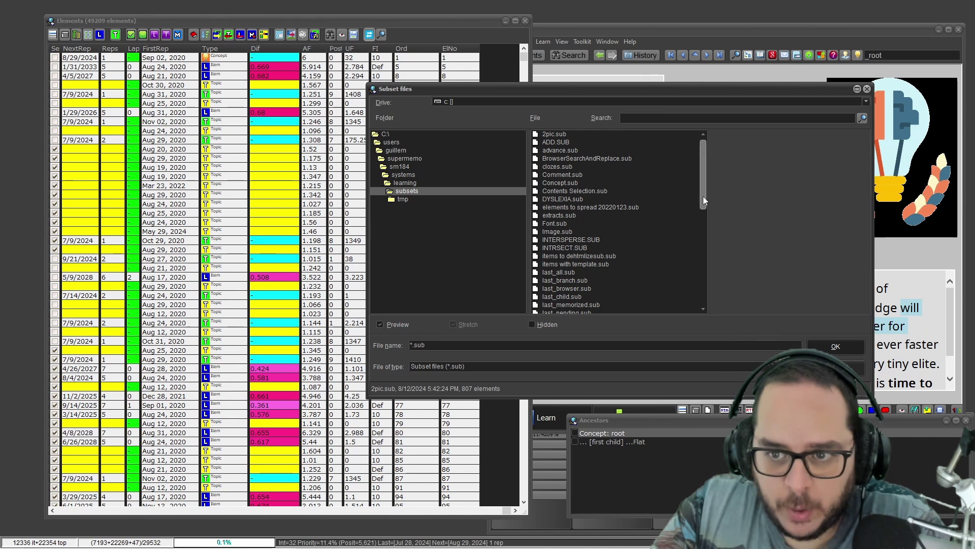
pyautogui.moveTo(703, 198); pyautogui.dragTo(697, 293)
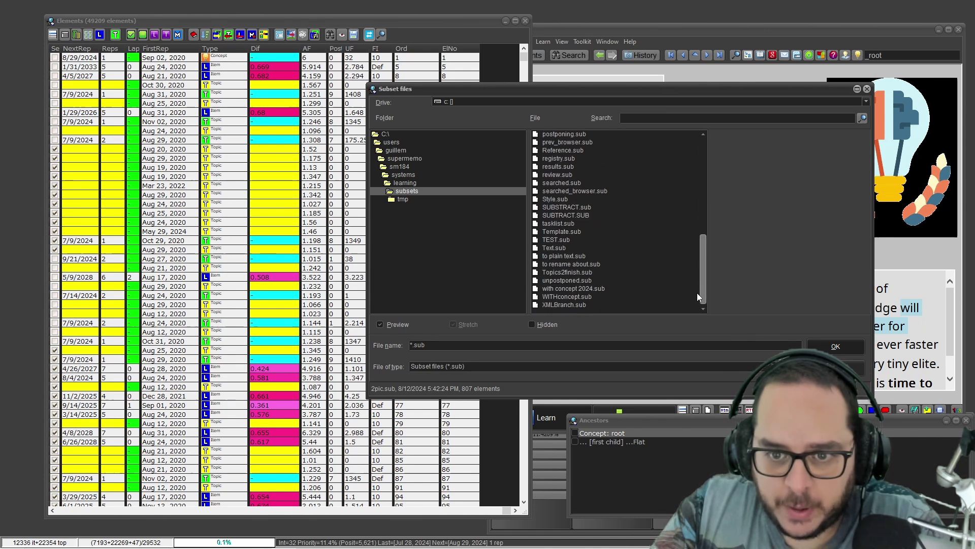
pyautogui.click(563, 273)
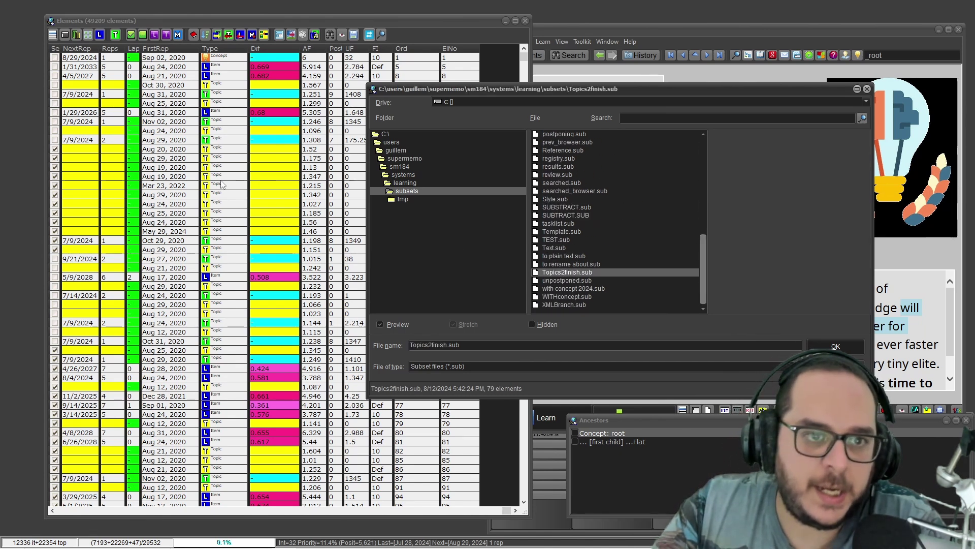
pyautogui.click(553, 265)
pyautogui.click(551, 257)
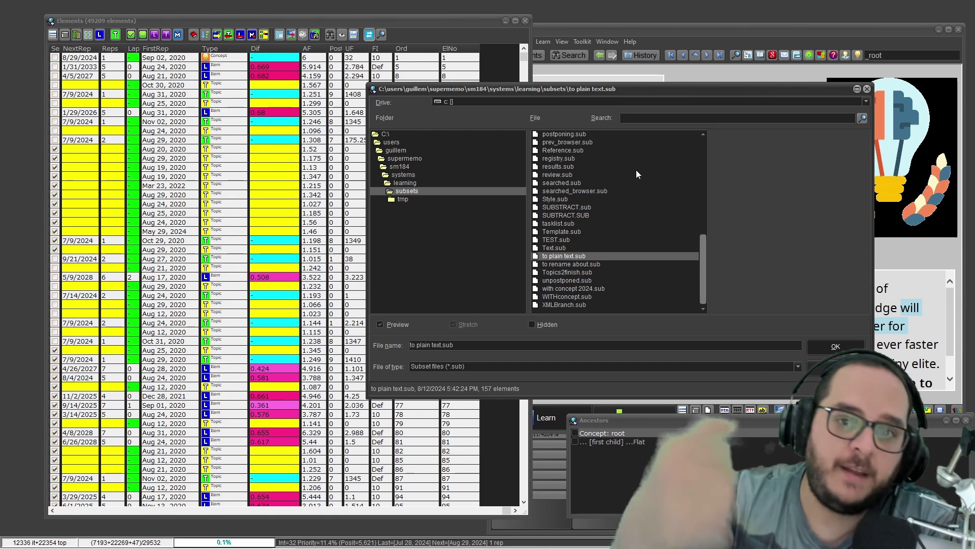
pyautogui.scroll(15, 628, 172)
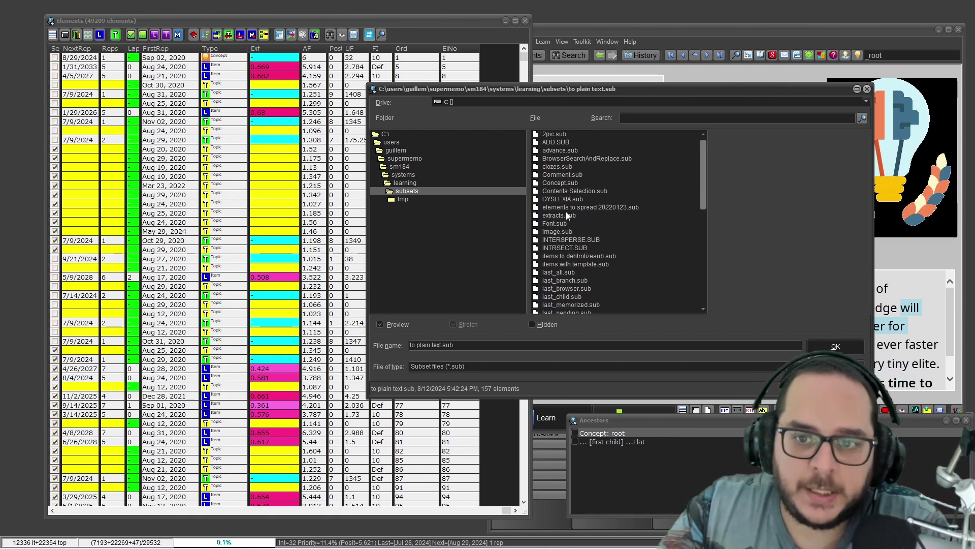
pyautogui.click(564, 208)
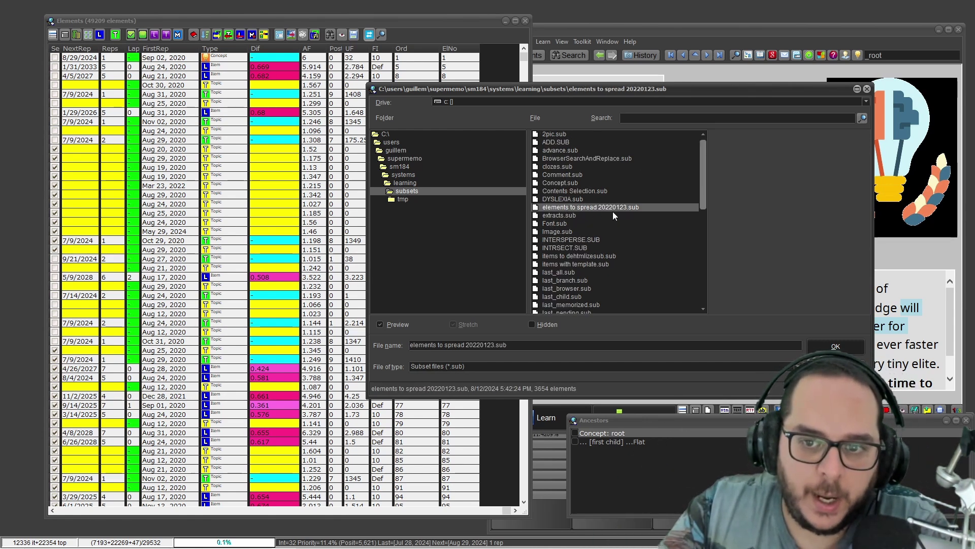
pyautogui.click(835, 347)
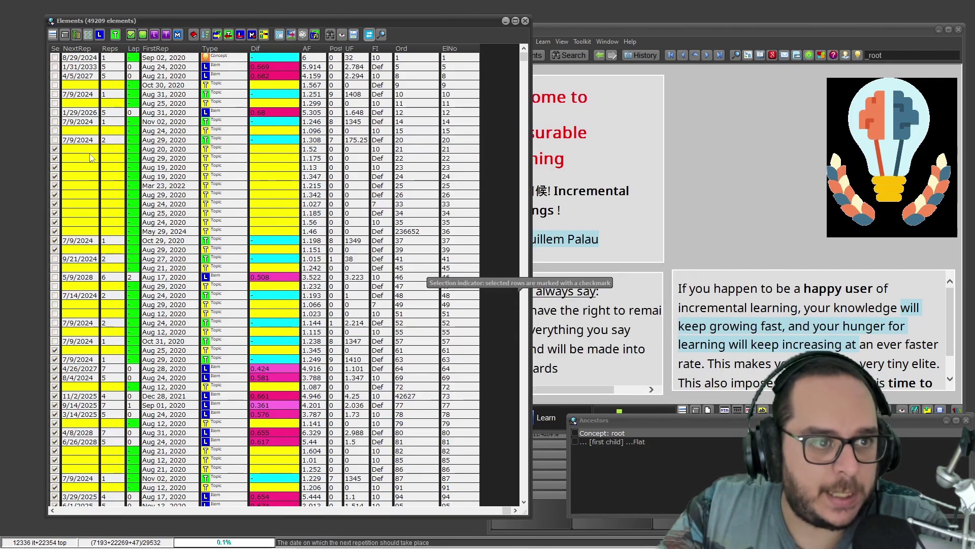
# - Check the selection marks further down the Elements browser and open a new browser with only the selected elements
pyautogui.click(522, 405)
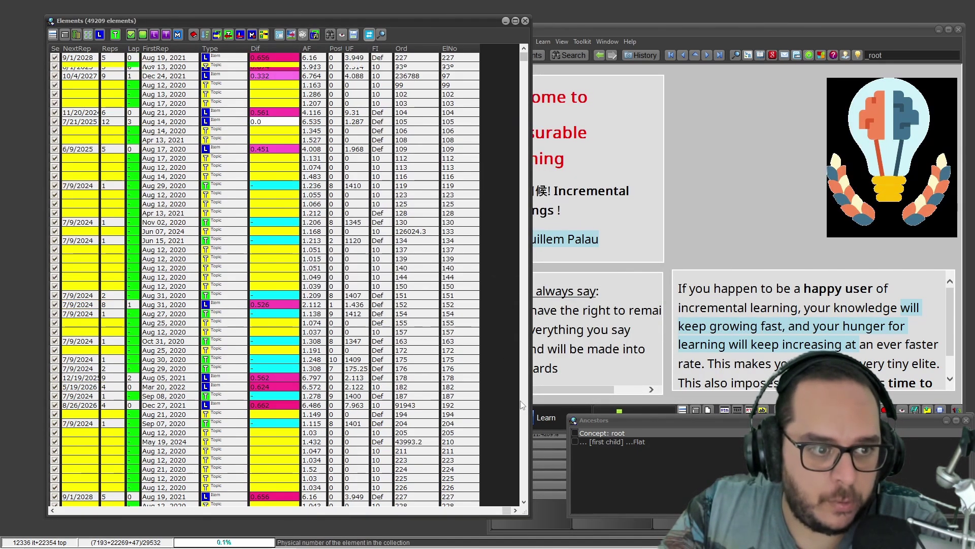
pyautogui.click(525, 464)
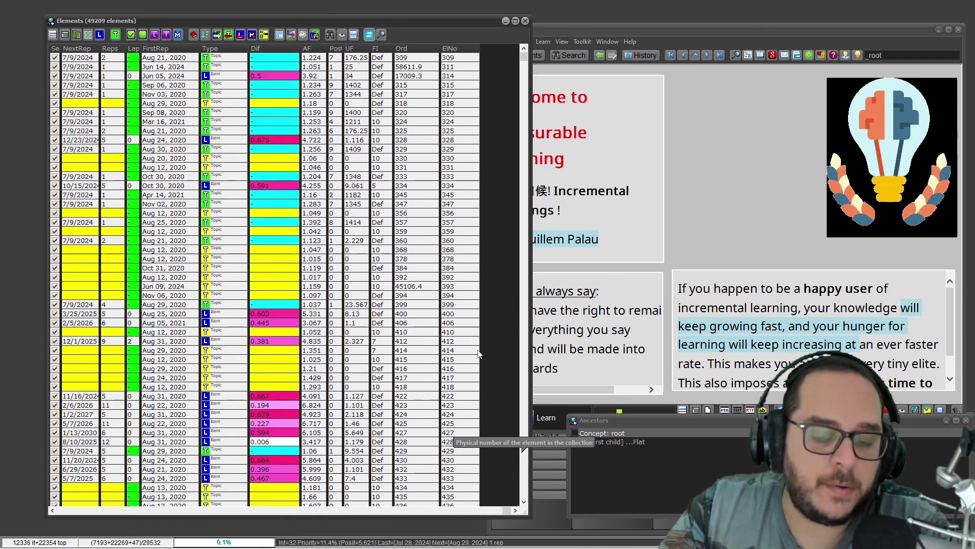
pyautogui.click(527, 485)
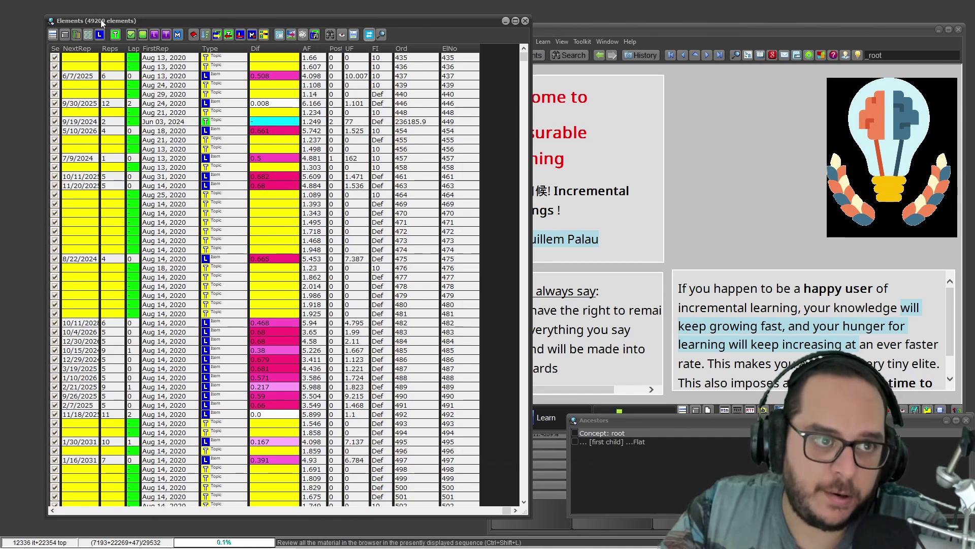
pyautogui.moveTo(104, 21)
pyautogui.mouseDown()
pyautogui.moveTo(71, 7)
pyautogui.moveTo(106, 26)
pyautogui.moveTo(89, 25)
pyautogui.moveTo(98, 21)
pyautogui.mouseUp()
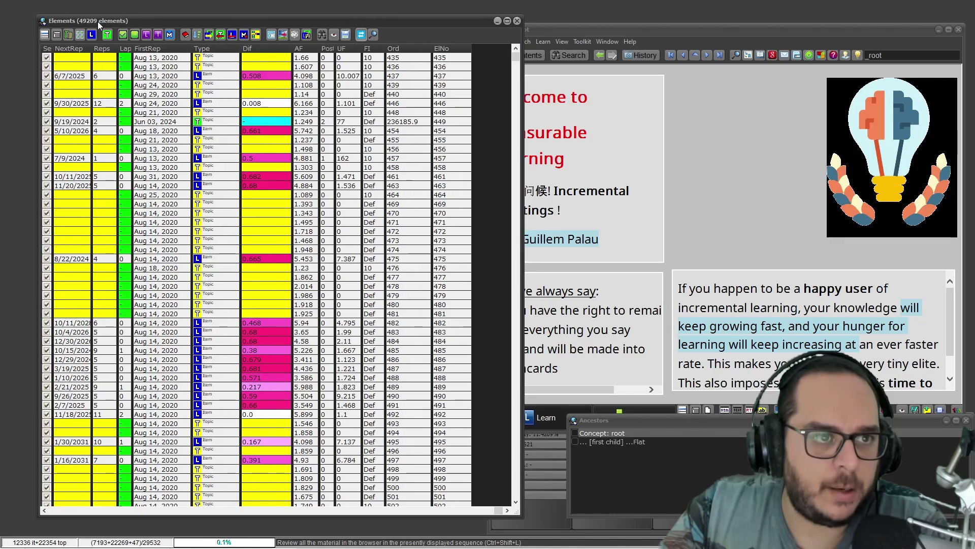
pyautogui.click(120, 36)
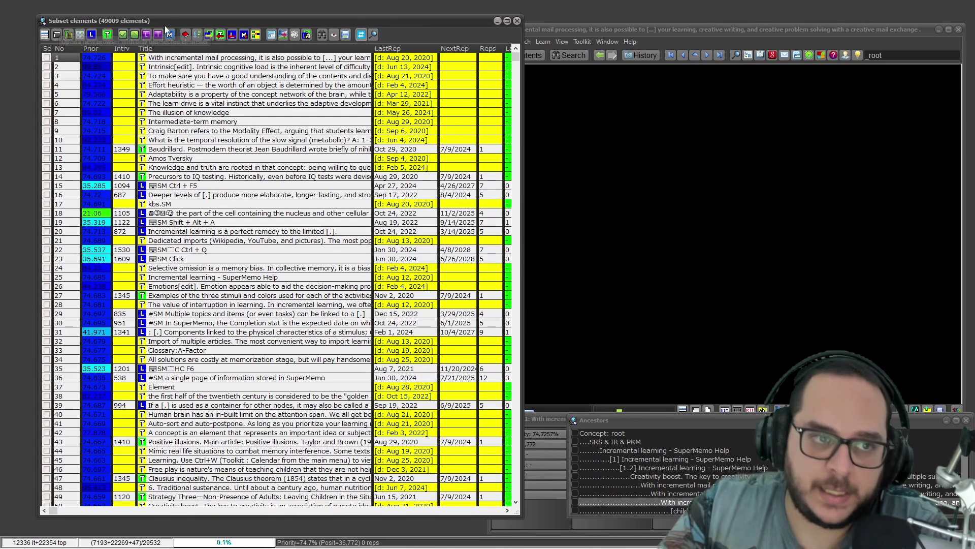
# - Apply Unselect-Intersect to the new subset browser with the subset file BrowserSearchAndReplace.sub
pyautogui.click(49, 34)
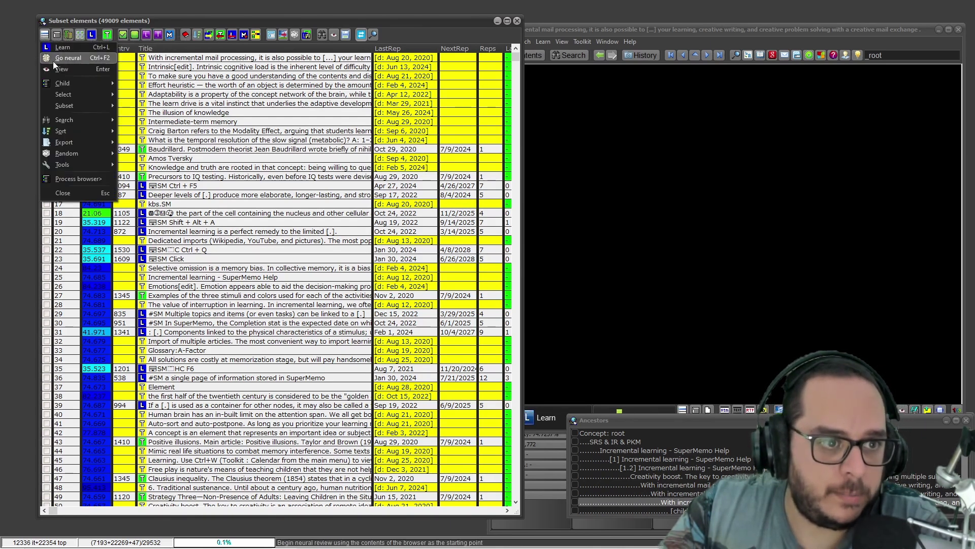
pyautogui.moveTo(67, 94)
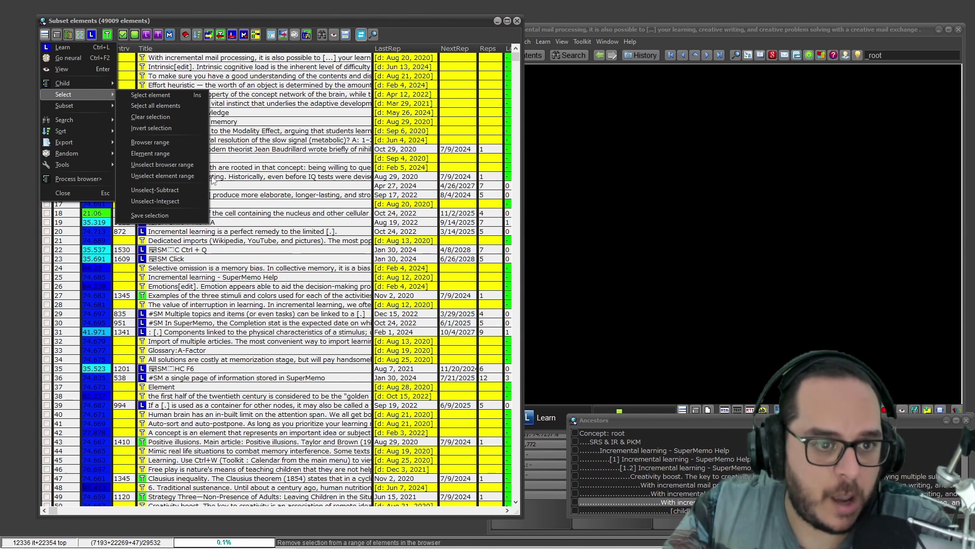
pyautogui.click(188, 201)
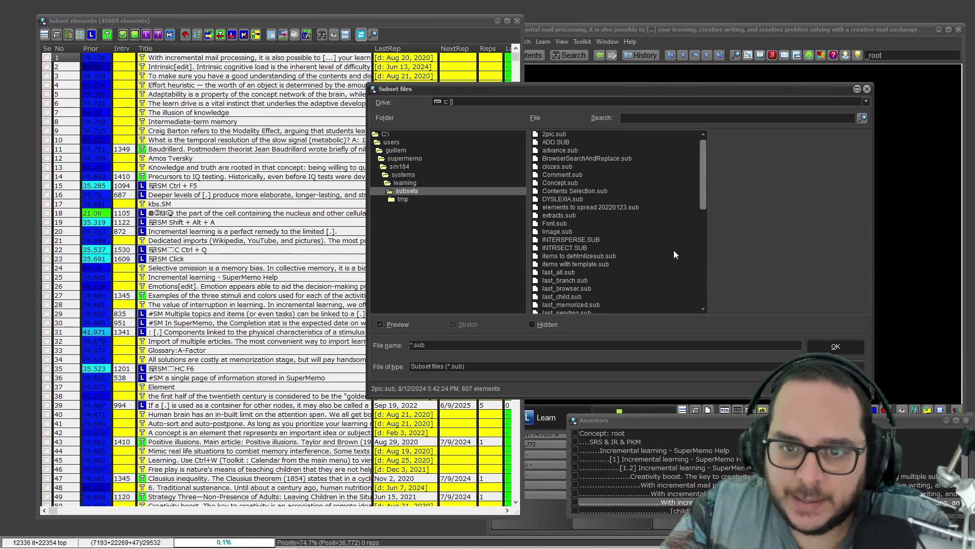
pyautogui.click(567, 159)
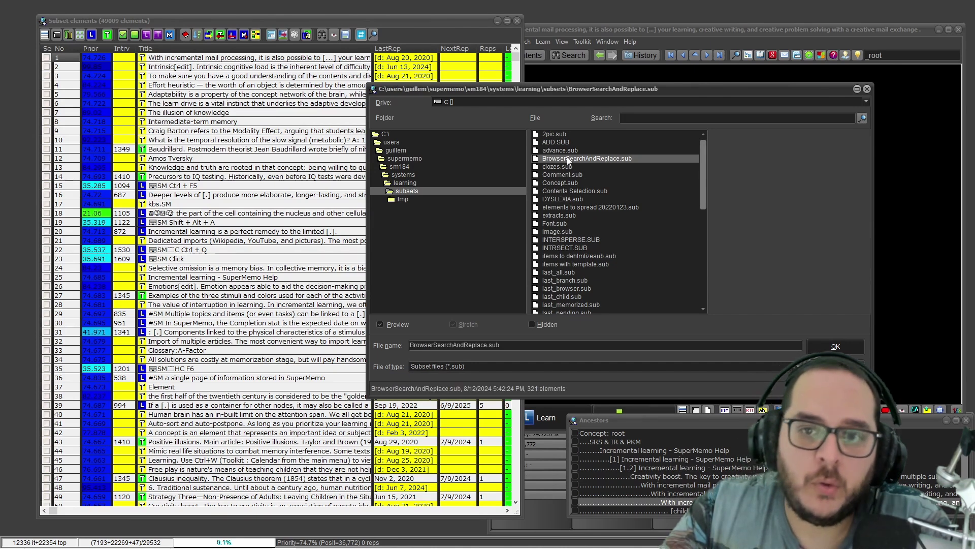
pyautogui.click(841, 345)
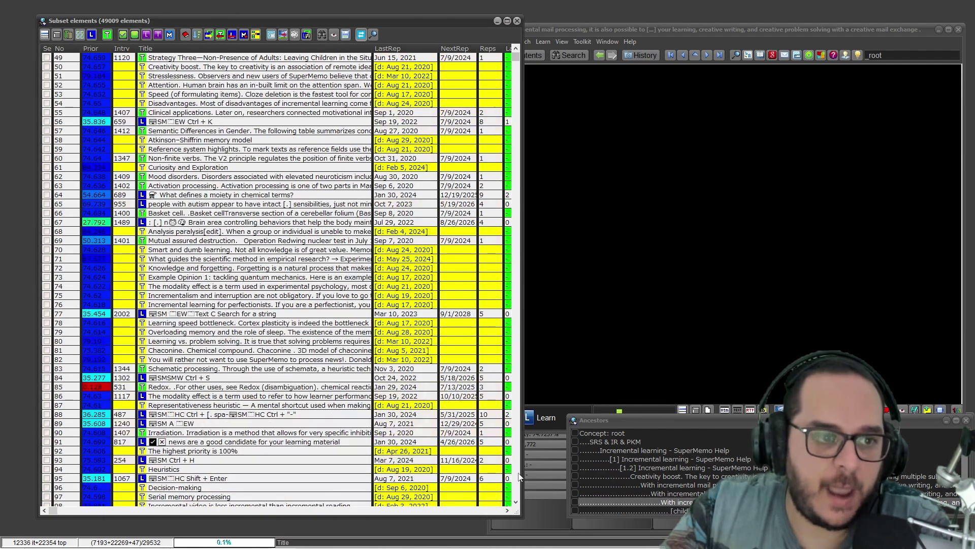
# - Examine the selection column and element rows further down the subset browser
pyautogui.click(518, 474)
pyautogui.click(518, 474)
pyautogui.click(518, 473)
pyautogui.click(517, 474)
pyautogui.click(518, 475)
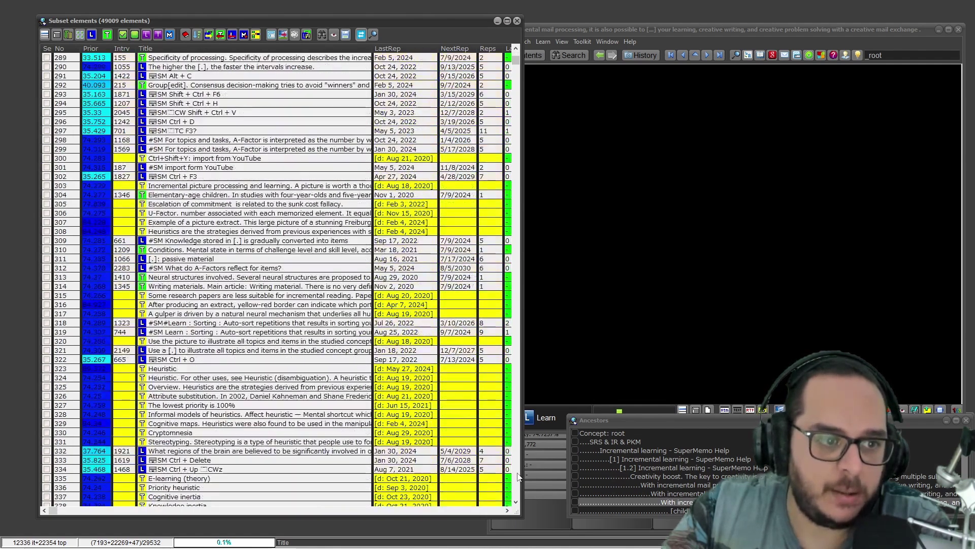
pyautogui.click(518, 475)
pyautogui.click(518, 475)
pyautogui.click(518, 475)
pyautogui.click(518, 475)
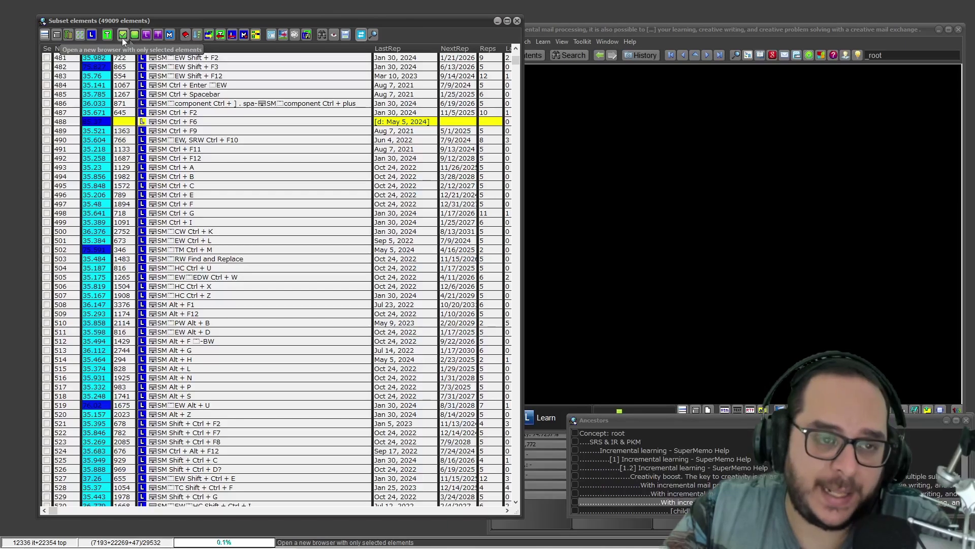
pyautogui.click(45, 35)
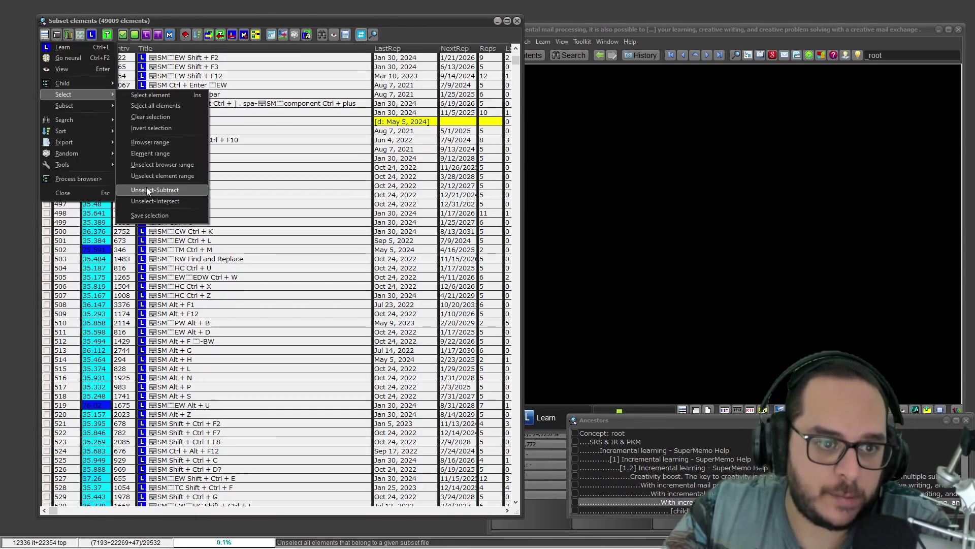
pyautogui.click(124, 39)
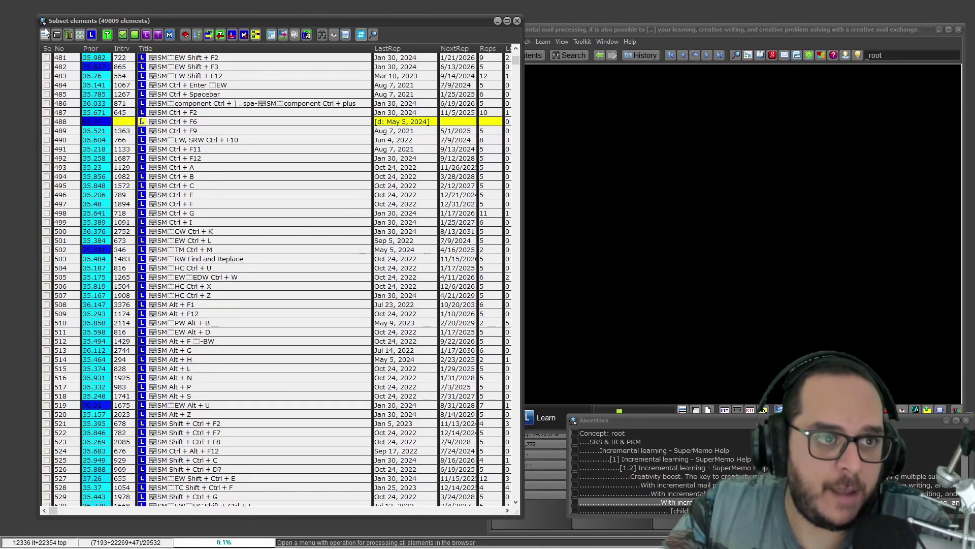
pyautogui.click(135, 34)
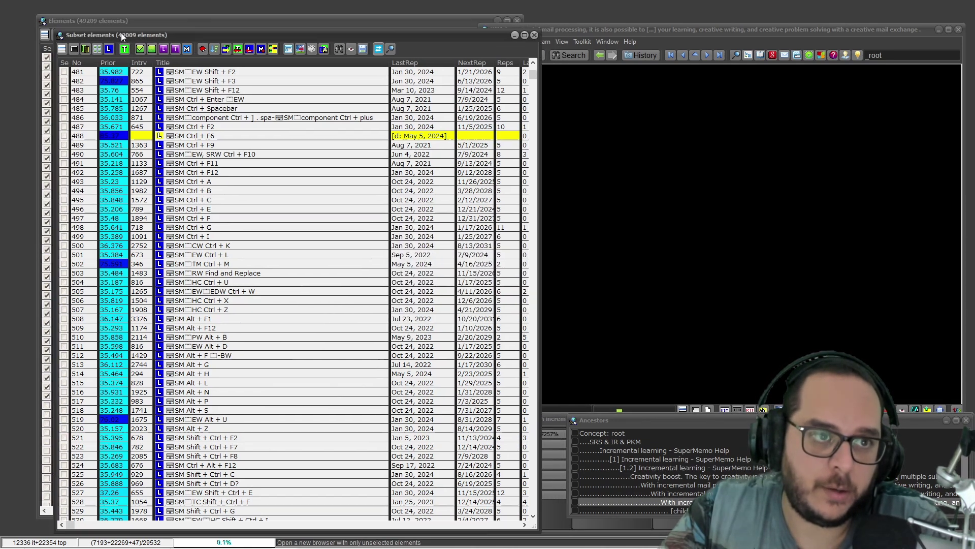
# - Move the Subset elements browser window aside from the Elements browser behind it
pyautogui.moveTo(121, 33)
pyautogui.mouseDown()
pyautogui.moveTo(96, 35)
pyautogui.moveTo(122, 31)
pyautogui.mouseUp()
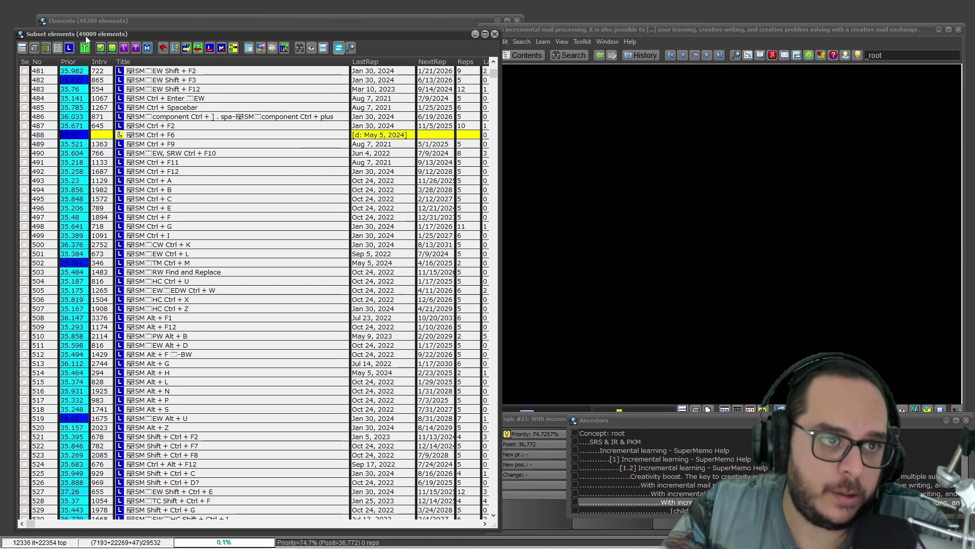